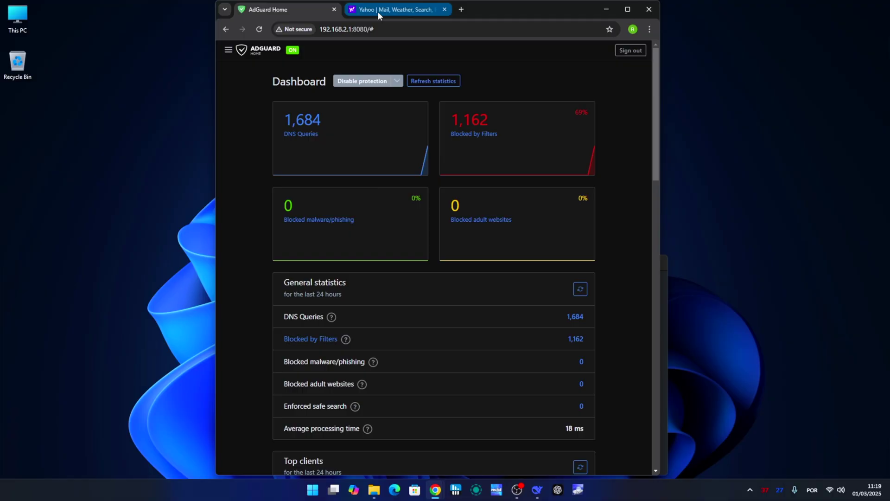
Open the Gene Hackman article on Yahoo, then refresh the AdGuard Home dashboard statistics three times.
left_click(380, 11)
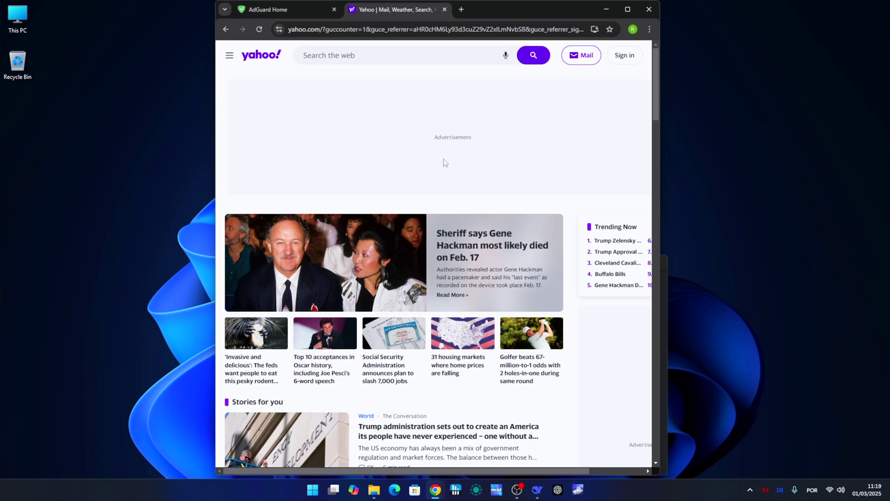
left_click(464, 237)
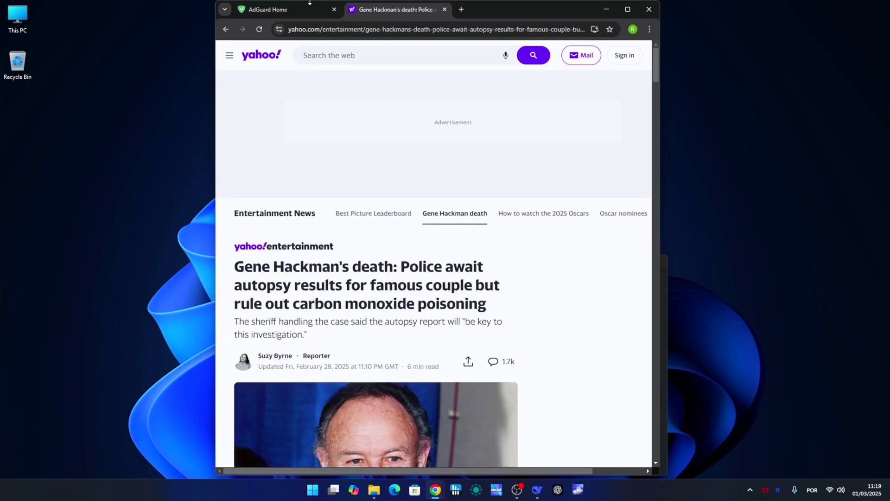
left_click(302, 8)
left_click(446, 81)
left_click(437, 82)
left_click(437, 83)
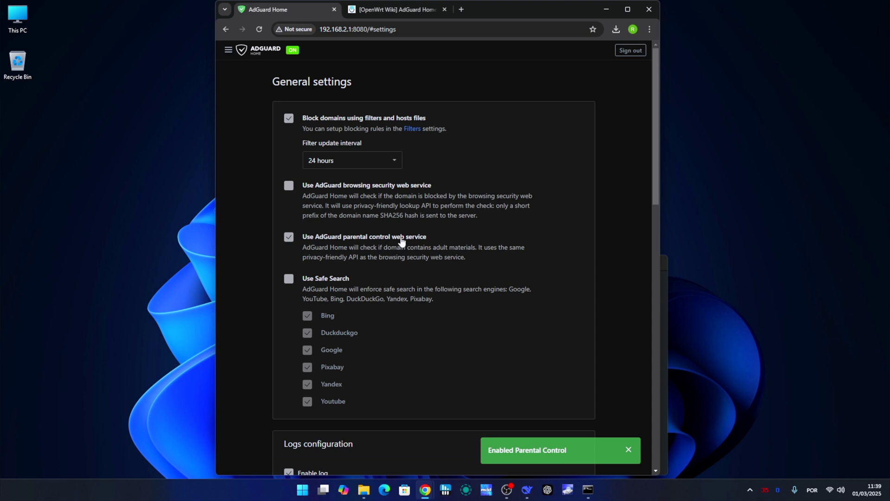
Tick 'Use AdGuard browsing security web service' and 'Use Safe Search' in General settings.
left_click(290, 186)
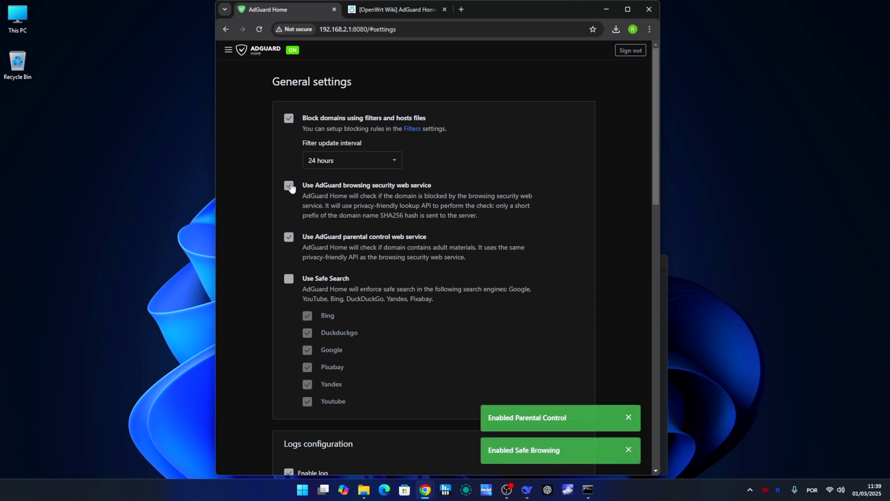
left_click(289, 279)
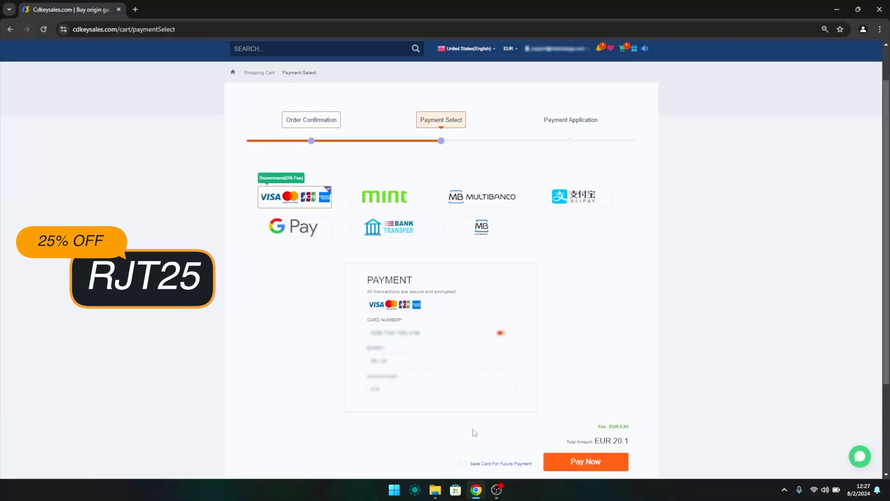
Pay for the Windows 11 Pro order and copy the purchased product key from Order Status.
left_click(585, 462)
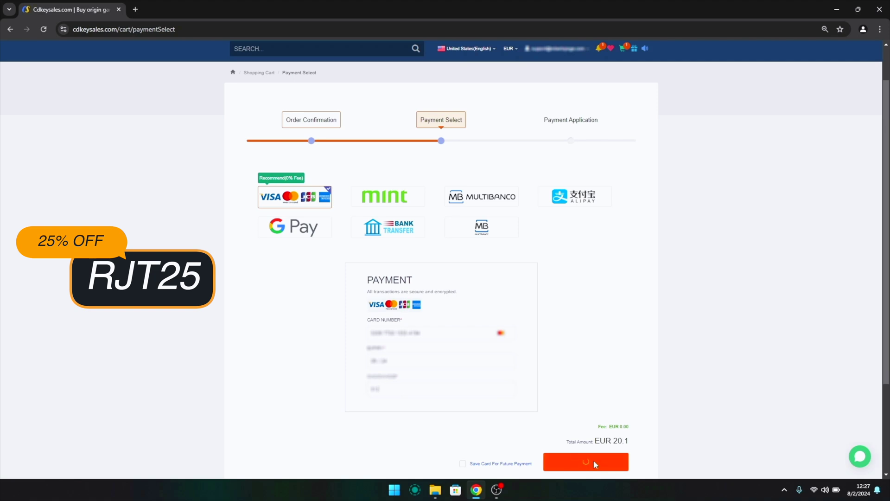
left_click_drag(443, 377, 519, 380)
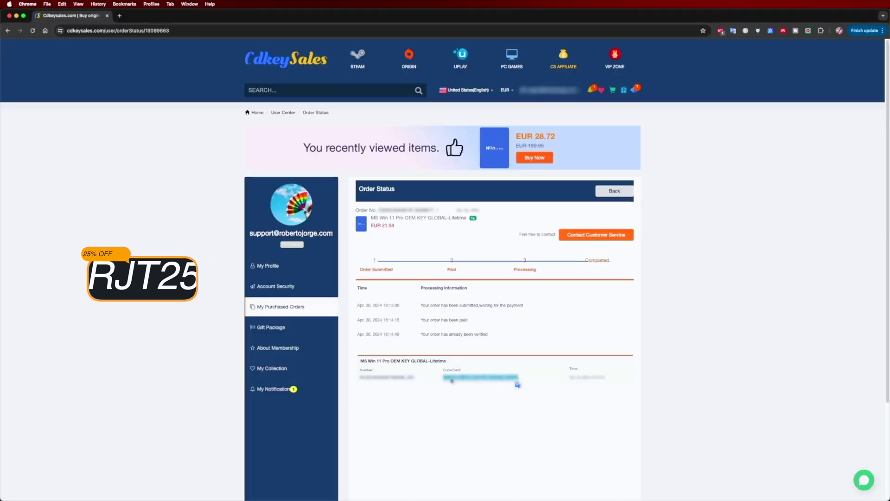
right_click(493, 376)
left_click(511, 392)
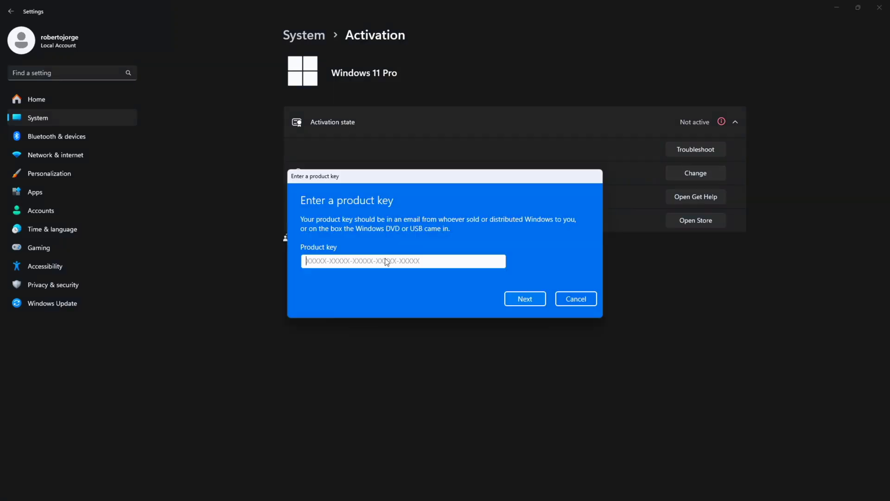
Paste the key into Change product key and activate Windows with it.
key("ctrl+v")
left_click(524, 298)
left_click(525, 283)
key("Return")
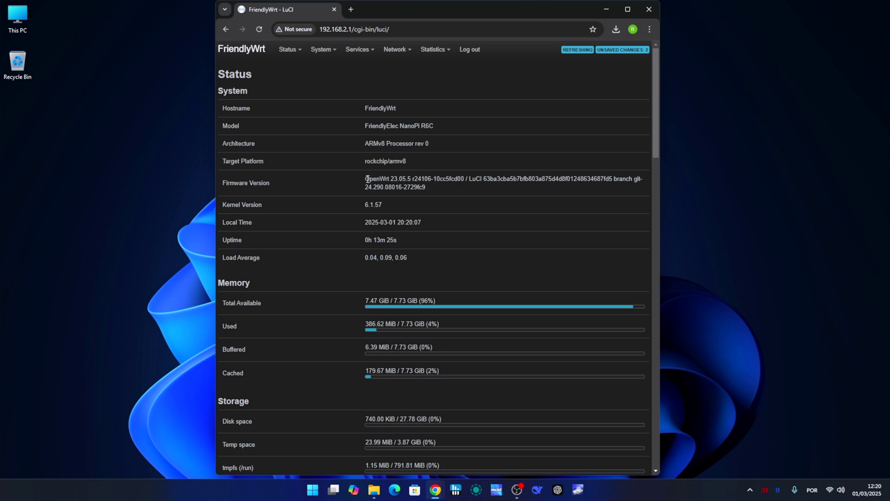
Highlight the OpenWrt 23.05.5 firmware version on the LuCI Status page, then bring up the Start menu.
left_click_drag(377, 179, 413, 182)
left_click(312, 490)
Launch Command Prompt as administrator via a 'cmd' search, then start Terminal from search.
left_click(445, 158)
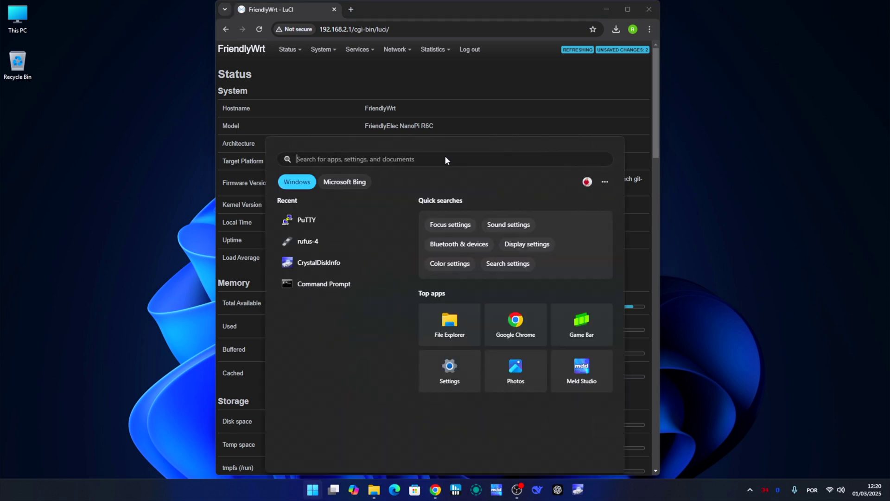
type("cmd")
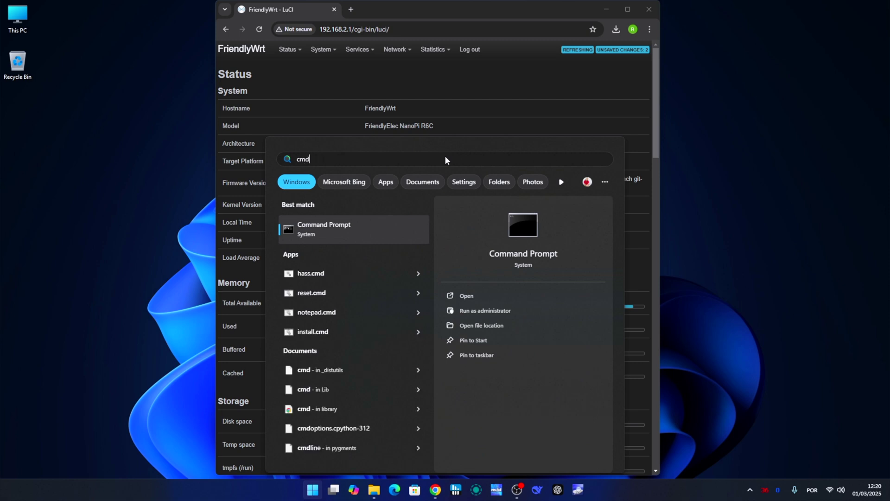
key("ctrl+shift+Return")
left_click_drag(465, 189, 458, 197)
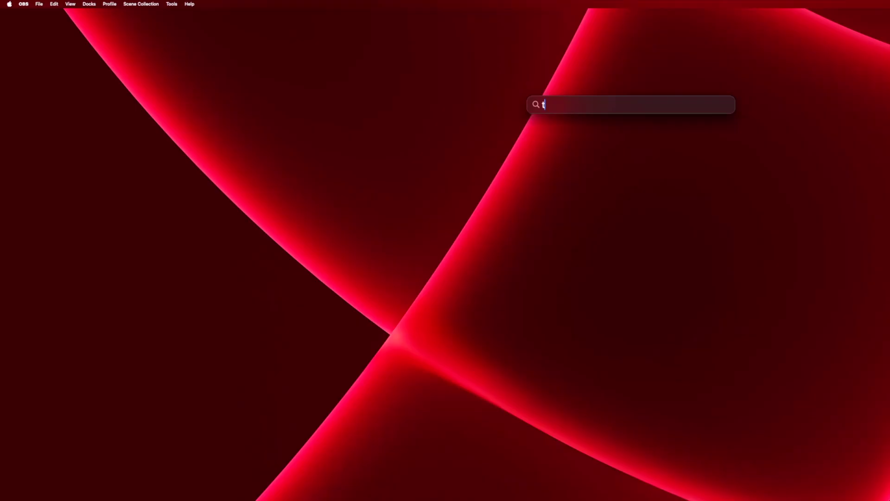
type("term")
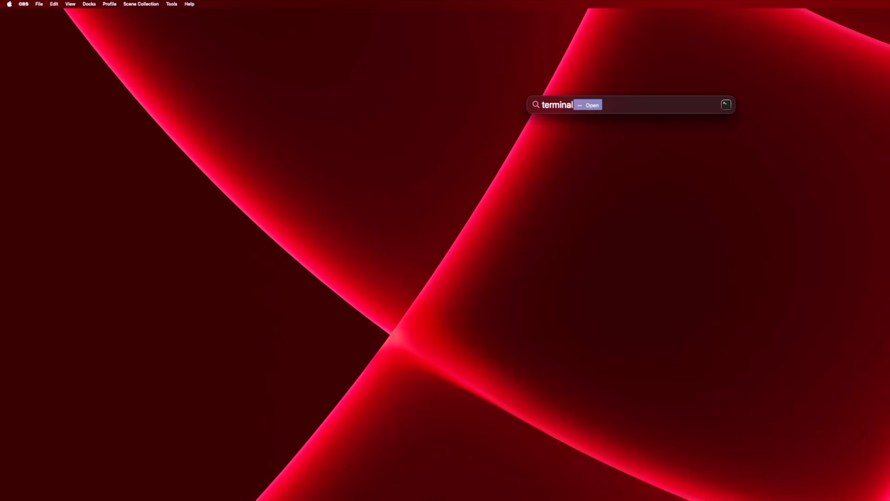
type("inal")
key("Return")
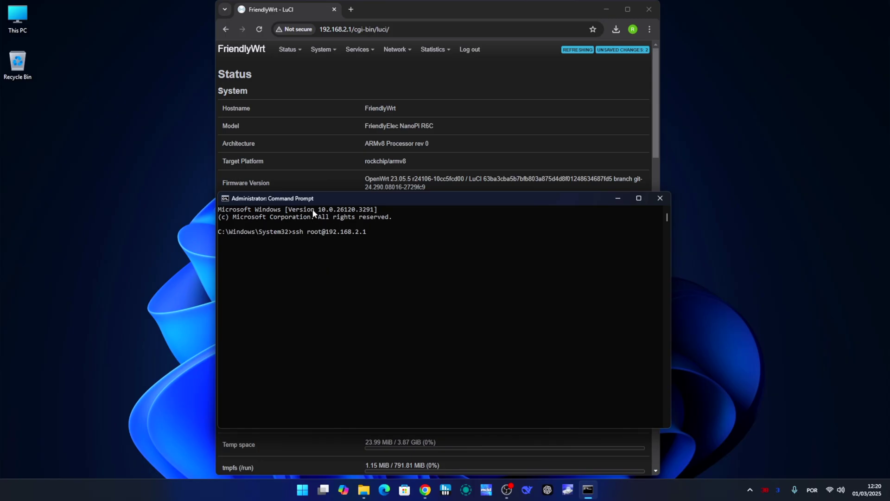
left_click_drag(373, 232, 295, 237)
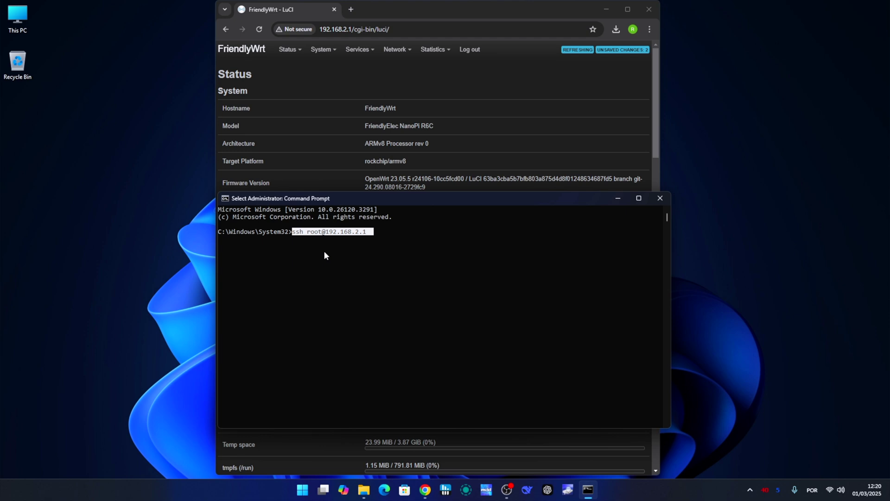
left_click(375, 231)
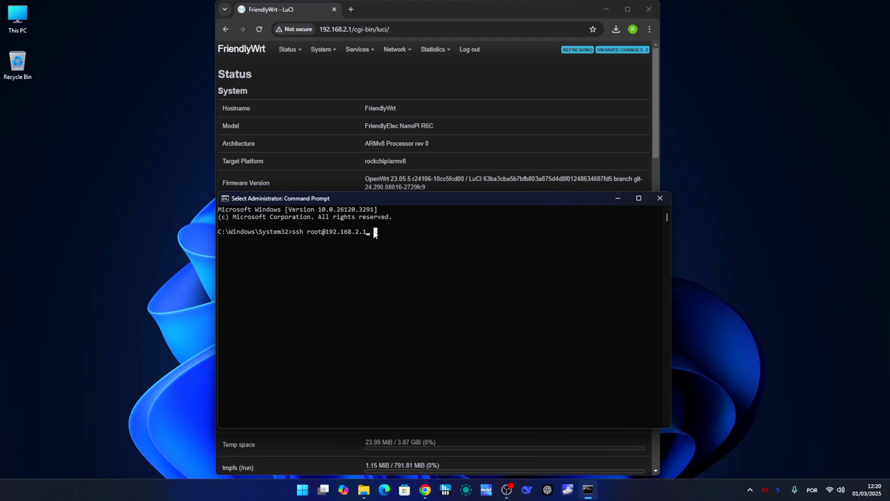
key("Escape")
key("Return")
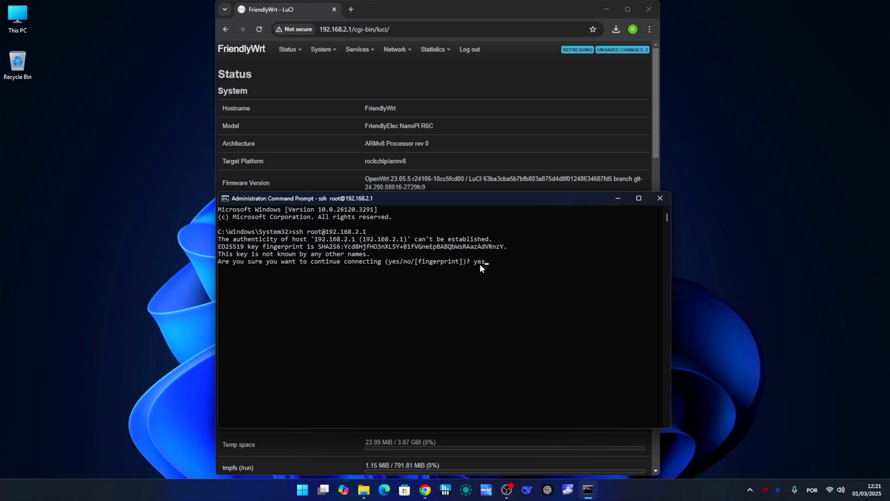
key("Return")
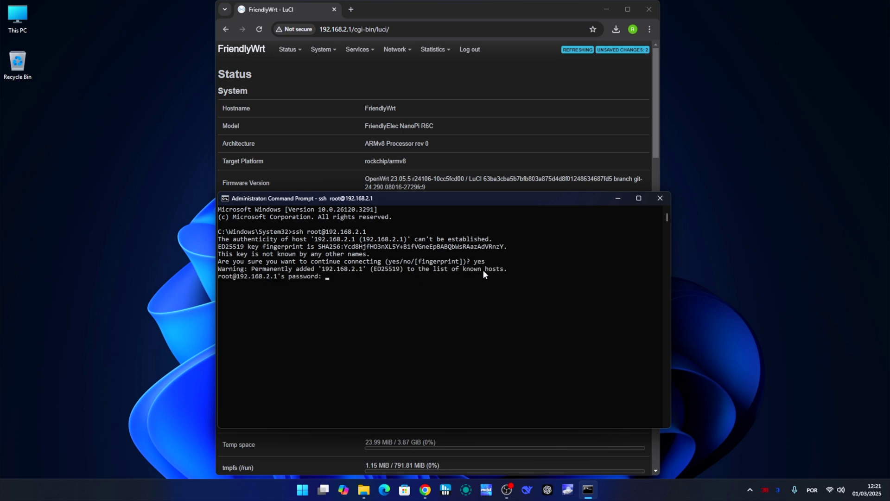
key("Return")
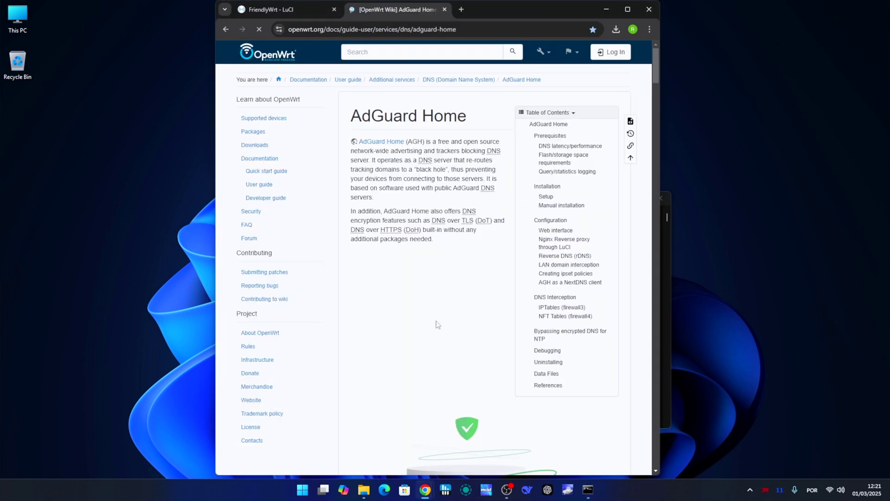
scroll(434, 297, "down", 7)
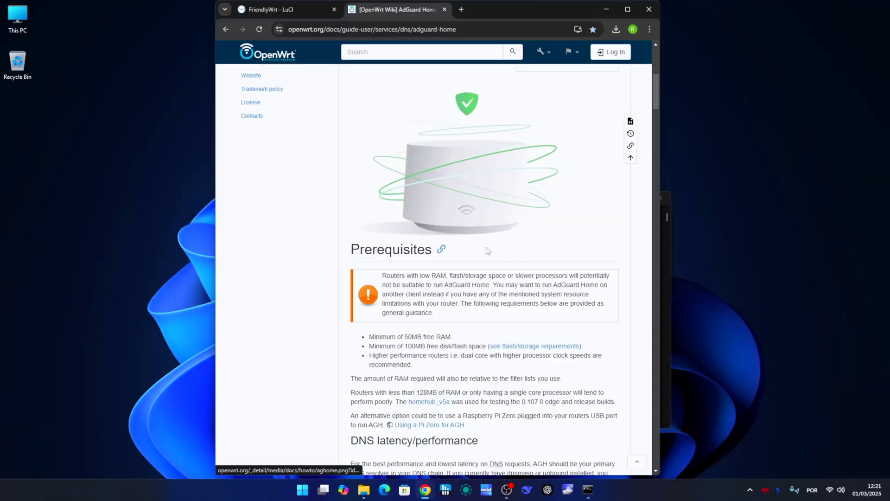
Copy 'opkg update' from the wiki and run it in the router's SSH terminal.
scroll(455, 299, "down", 7)
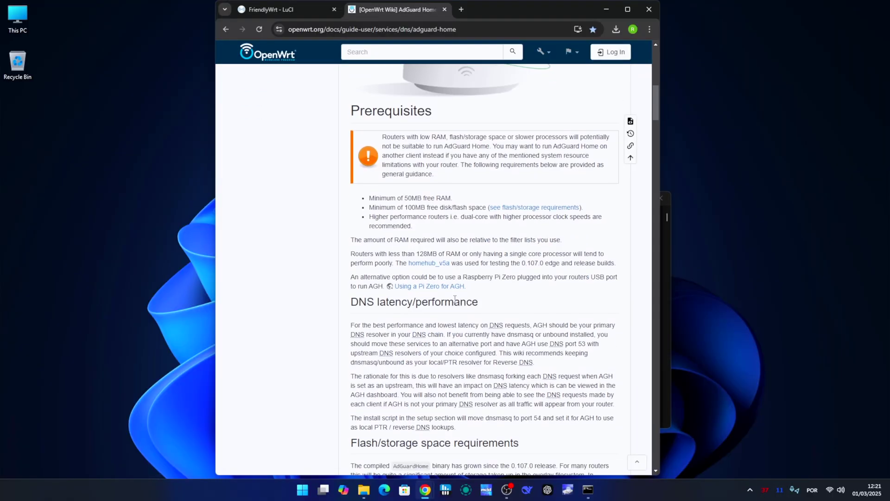
scroll(455, 299, "down", 7)
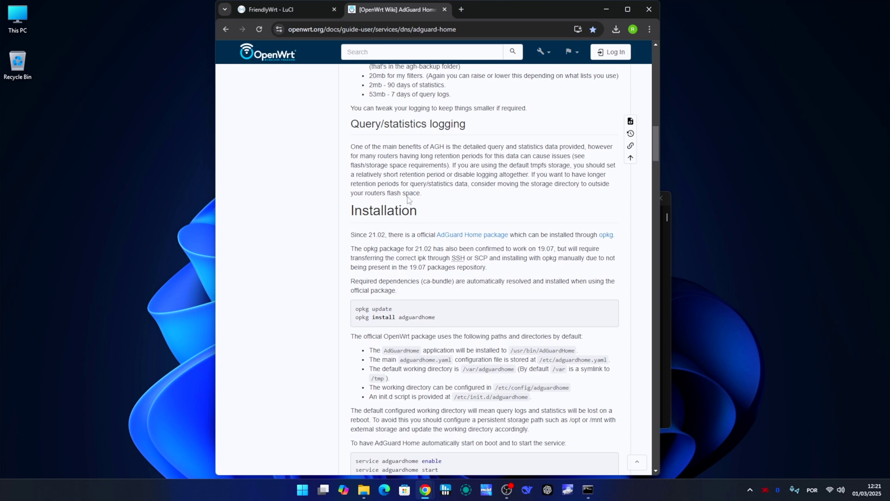
right_click(356, 307)
left_click(416, 320)
left_click(588, 490)
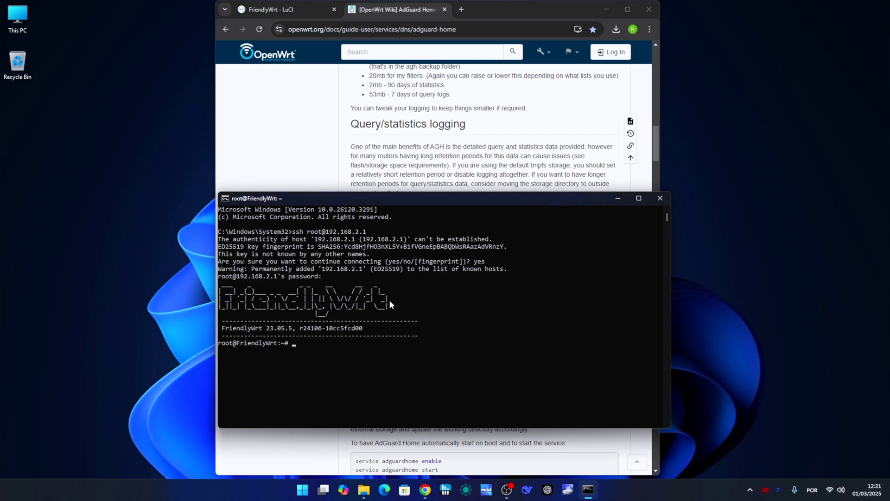
right_click(297, 342)
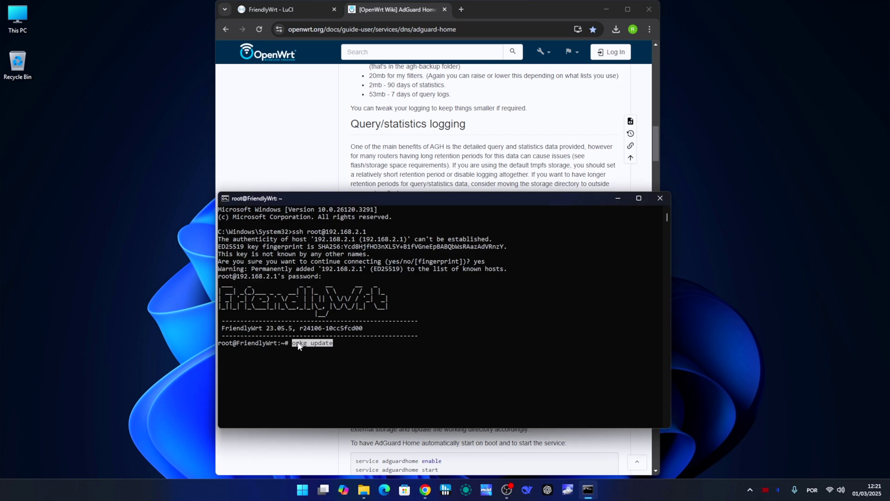
left_click(333, 345)
key("Return")
key("Return")
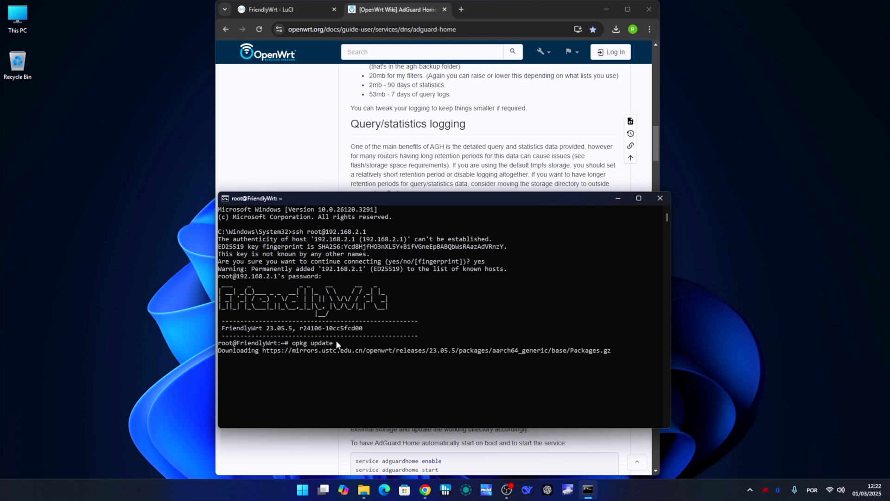
Copy 'opkg install adguardhome' from the wiki and run it in the SSH terminal.
key("alt+Tab")
left_click_drag(404, 319, 363, 320)
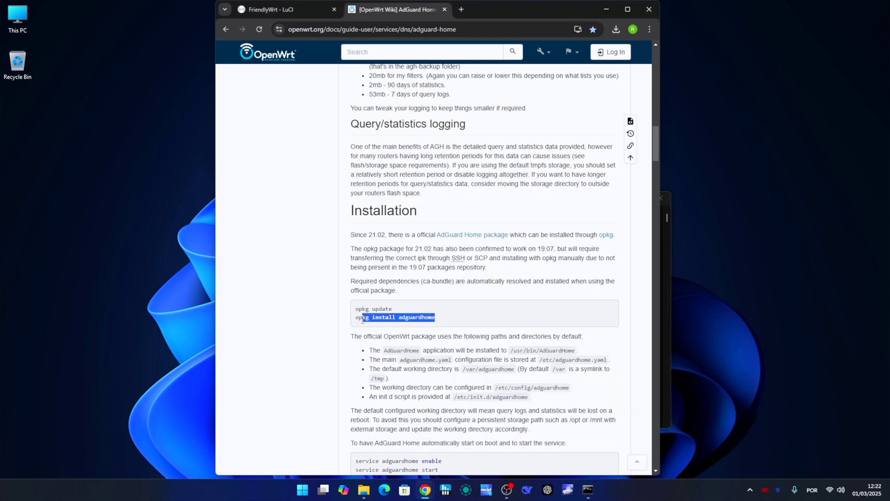
right_click(410, 318)
left_click(436, 329)
left_click(587, 490)
right_click(291, 339)
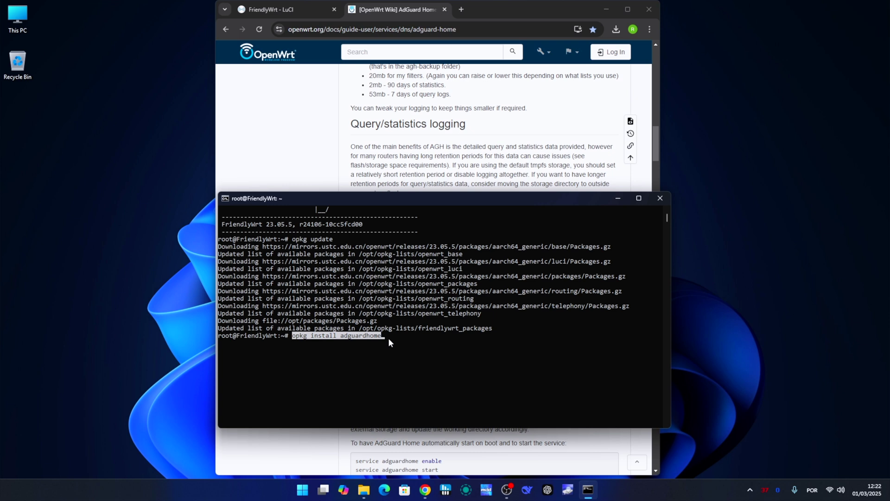
key("Return")
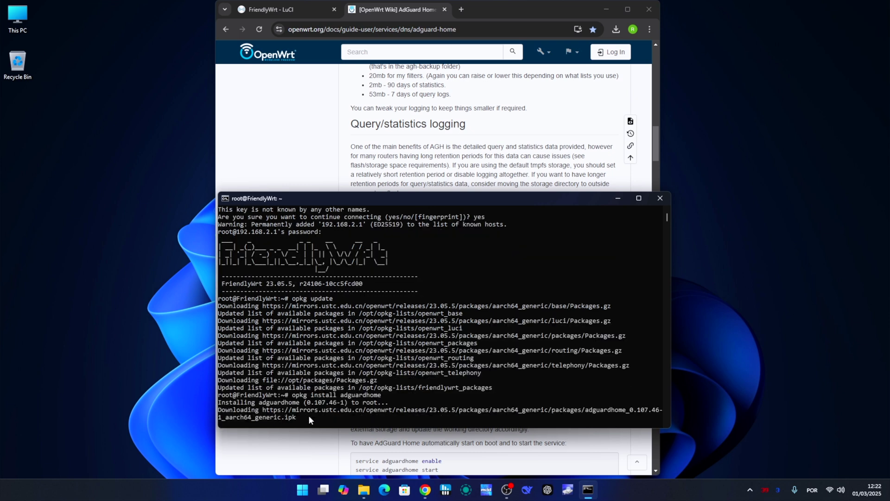
Open a new browser tab with 192.168.2.1:3000 entered in the address bar.
left_click(427, 29)
key("ctrl+t")
type("192.168.2.1:3000")
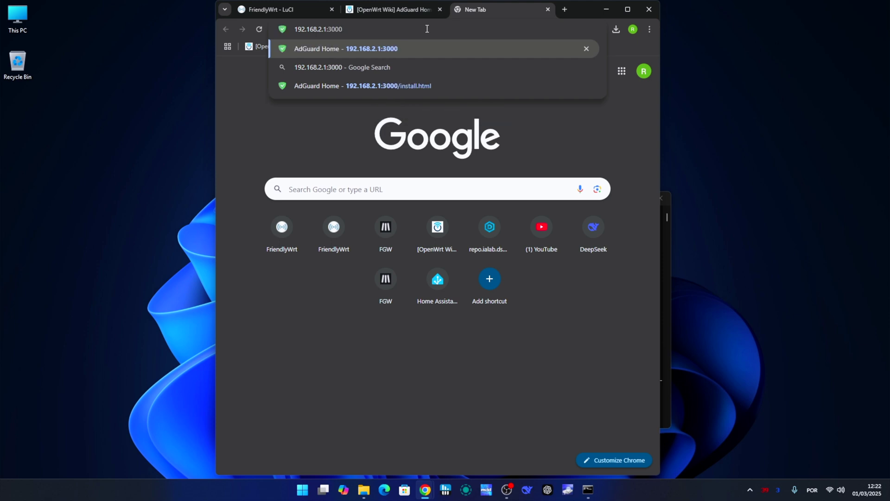
Load 192.168.2.1:3000 to reach the AdGuard Home setup wizard welcome screen (step 1/5).
key("Return")
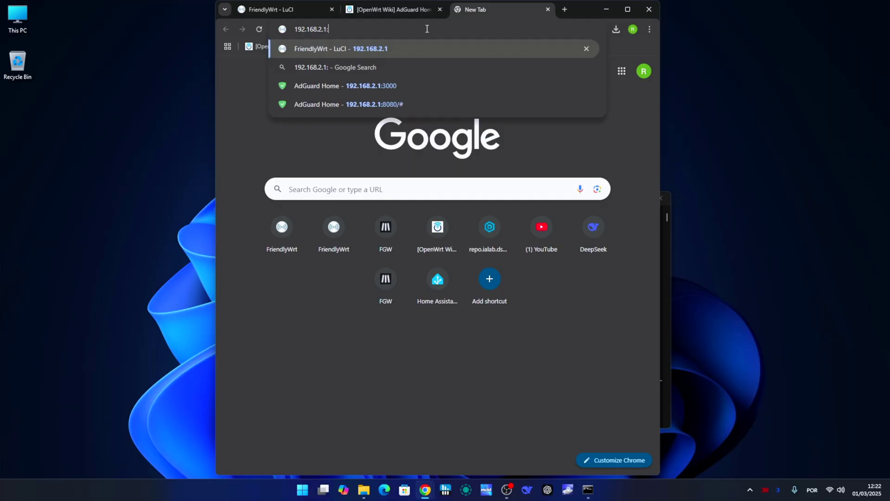
type("3000")
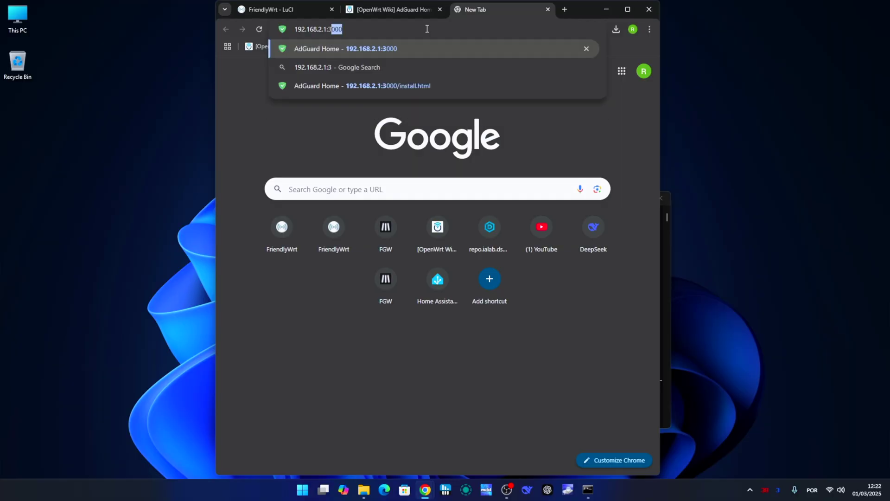
key("Return")
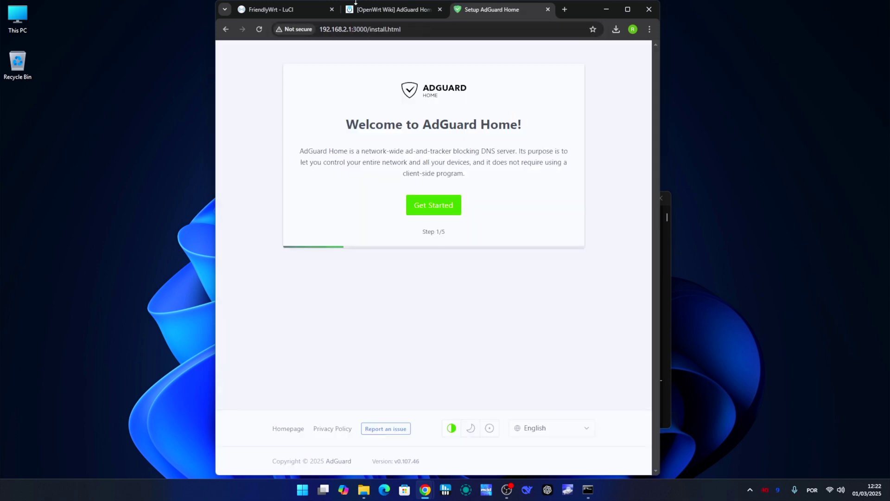
Copy 'service adguardhome enable' from the wiki and run it in the SSH terminal.
left_click(389, 12)
left_click(437, 264)
scroll(437, 264, "down", 3)
left_click_drag(442, 322, 357, 321)
right_click(361, 321)
left_click(380, 332)
key("alt+Tab")
right_click(389, 400)
key("Return")
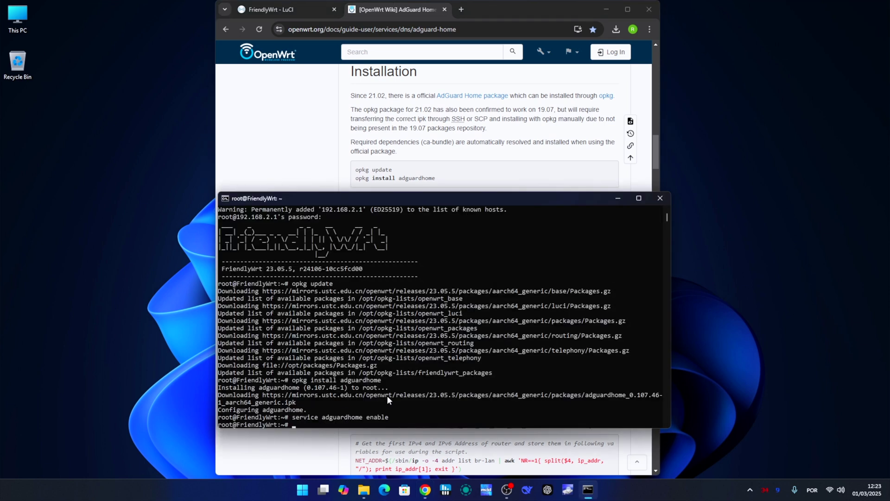
Copy 'service adguardhome start' from the wiki and run it in the SSH terminal.
key("alt+Tab")
left_click_drag(439, 331, 360, 332)
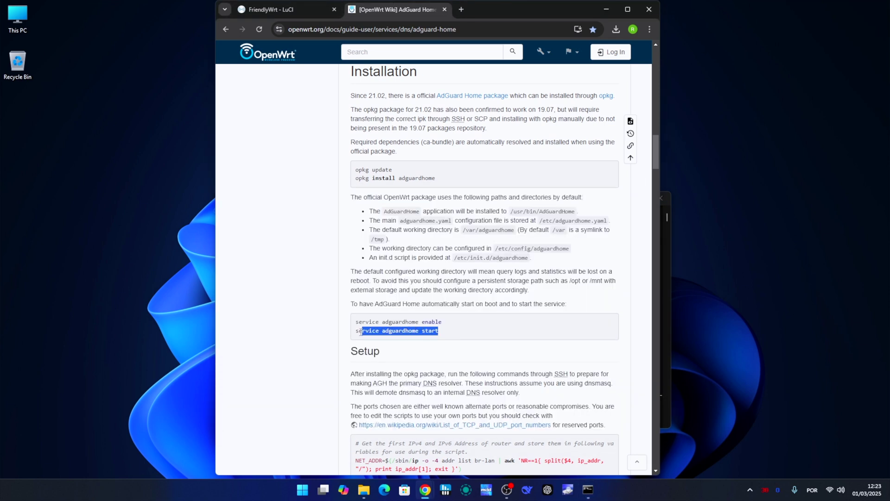
right_click(388, 331)
left_click(393, 342)
key("alt+Tab")
right_click(297, 425)
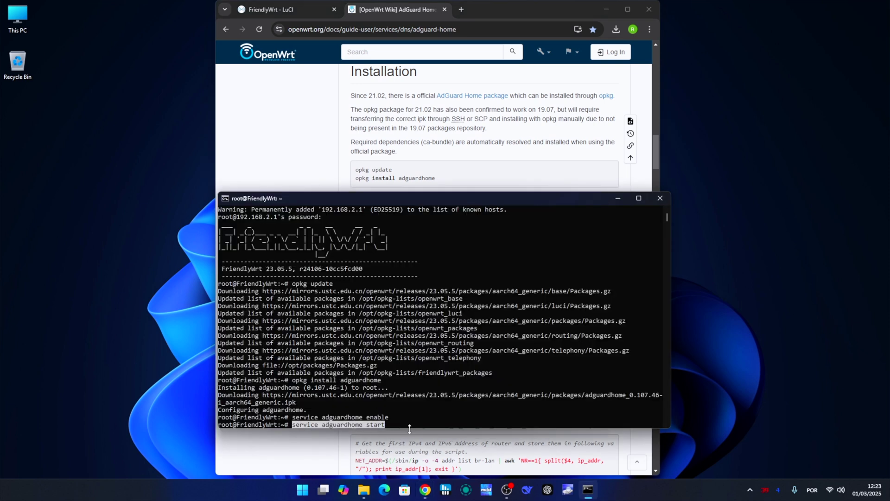
key("Return")
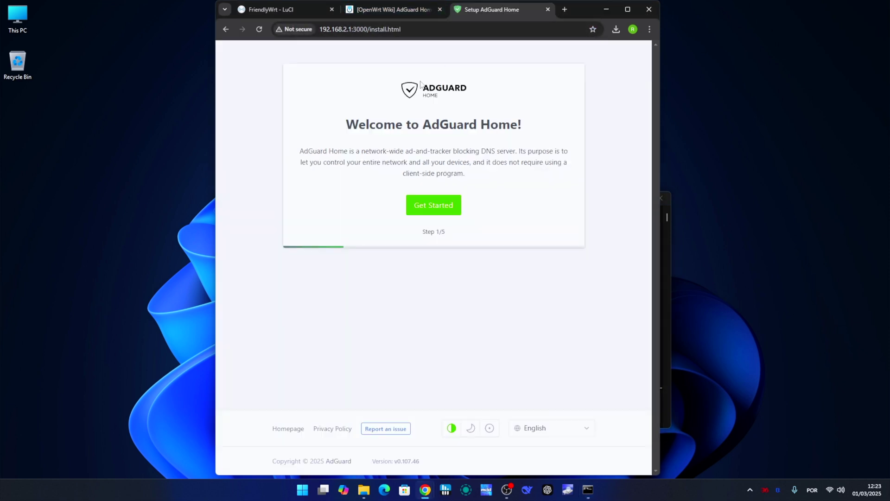
Start the AdGuard Home wizard, note ports 80 and 53 flagged in use, then return to the OpenWrt Wiki.
left_click(434, 204)
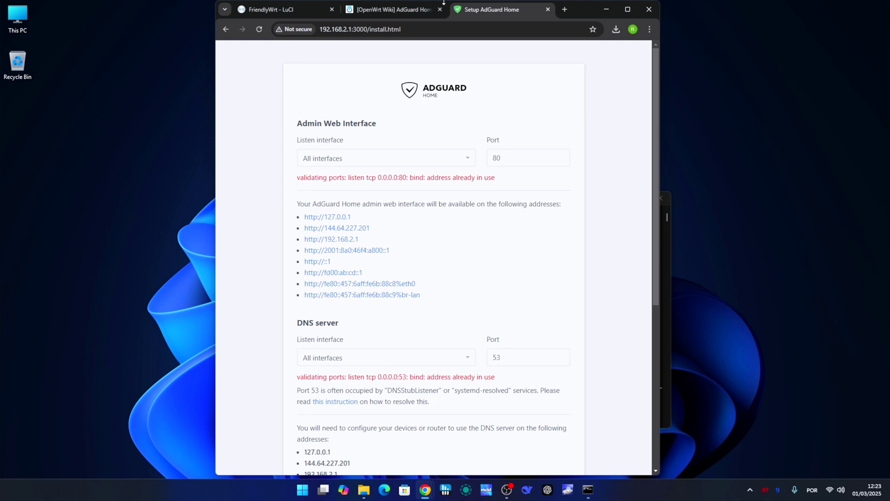
left_click(387, 10)
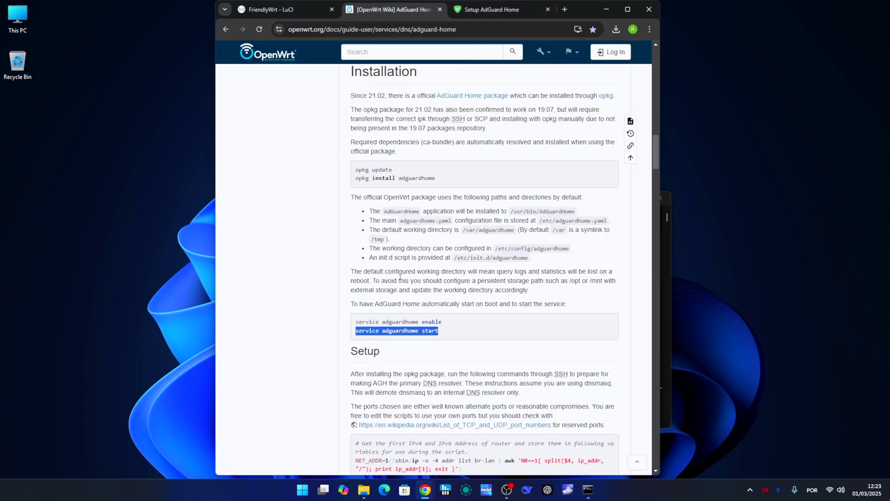
Copy the wiki's dnsmasq setup script and paste it into the router's SSH terminal to run it.
left_click(438, 299)
scroll(434, 279, "down", 4)
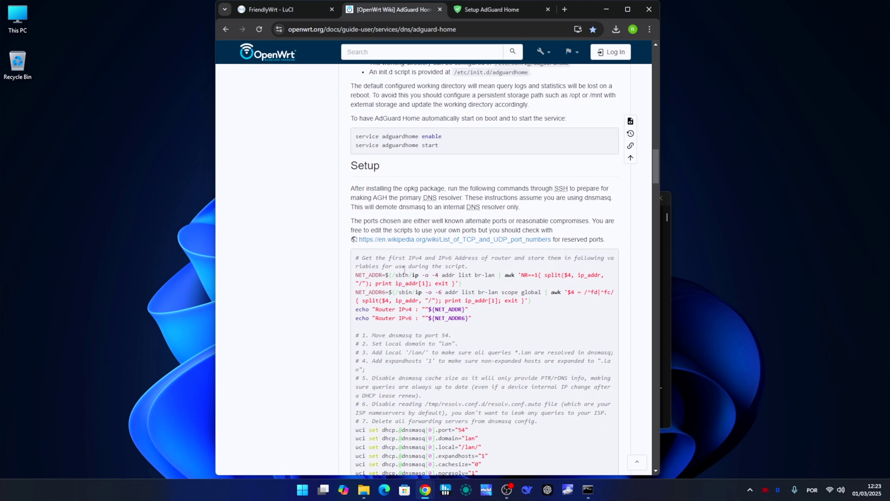
scroll(404, 272, "down", 2)
left_click_drag(355, 166, 385, 325)
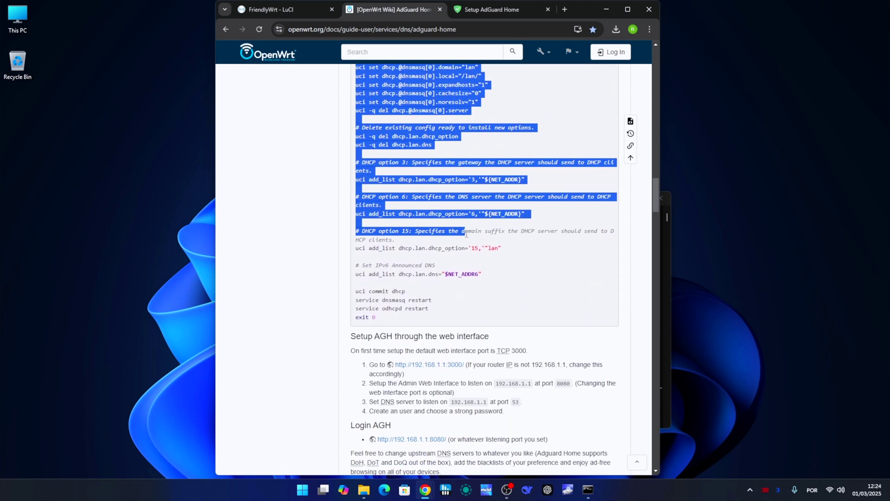
key("ctrl+c")
key("alt+Tab")
right_click(327, 416)
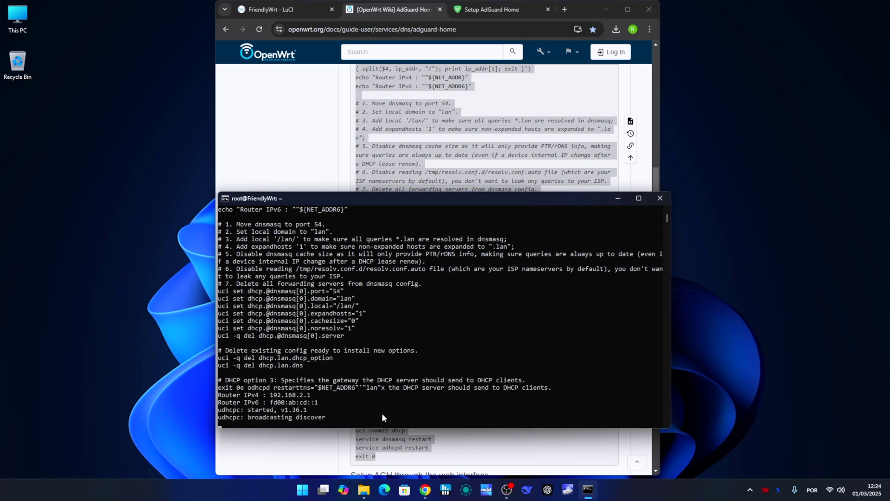
Return to the AdGuard Home setup page and start the Get Started wizard.
left_click(492, 10)
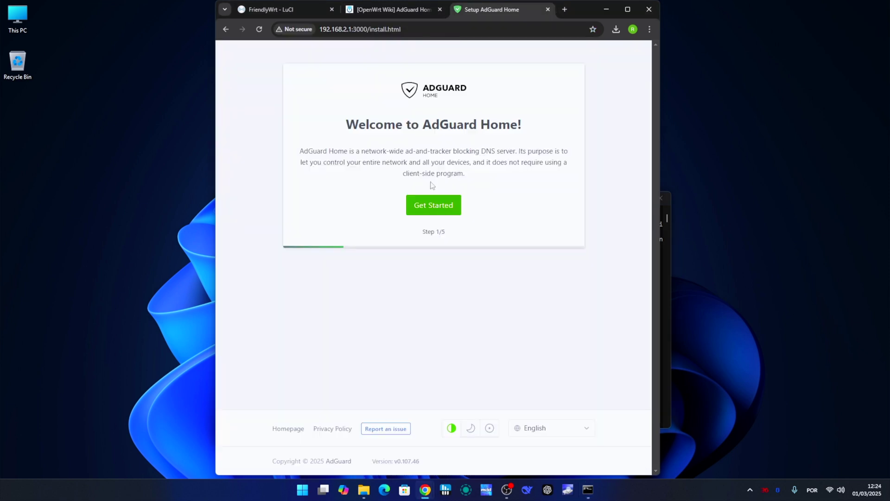
left_click(435, 204)
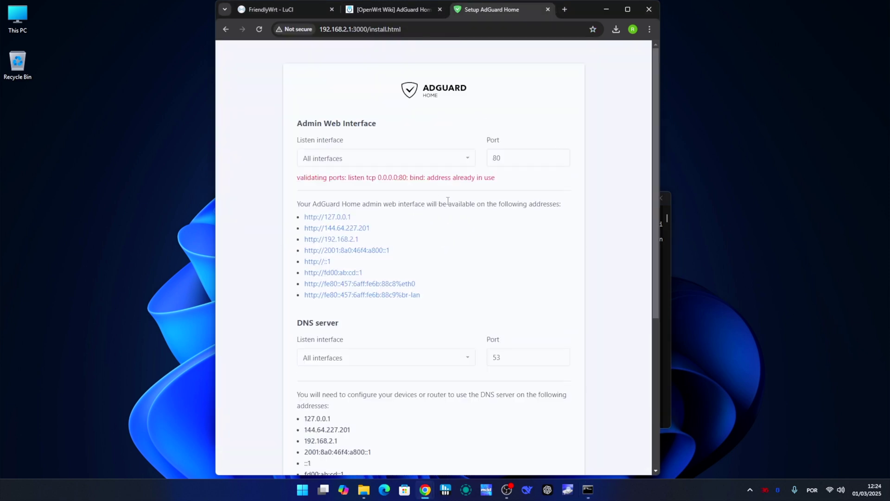
scroll(448, 201, "down", 1)
scroll(517, 157, "up", 1)
Change the admin web interface port from 80 to 8080 and continue to authentication.
left_click(518, 157)
type("80")
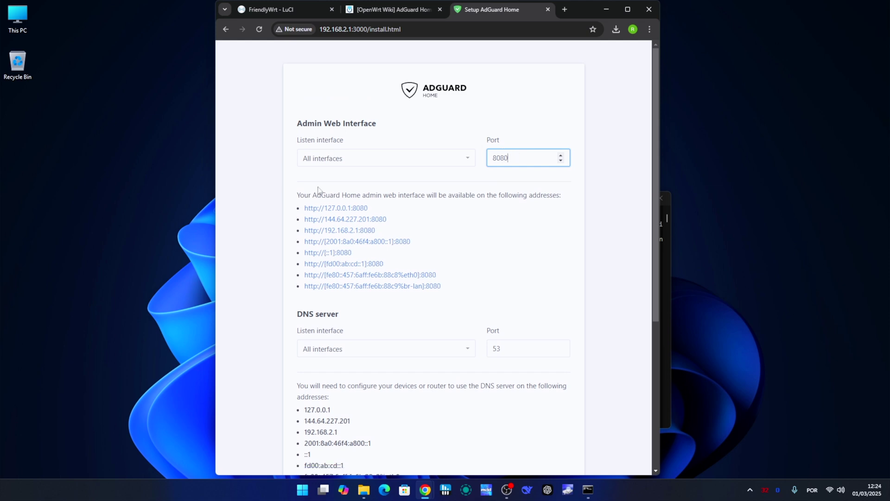
key("BackSpace")
key("BackSpace")
type("80")
scroll(479, 327, "down", 5)
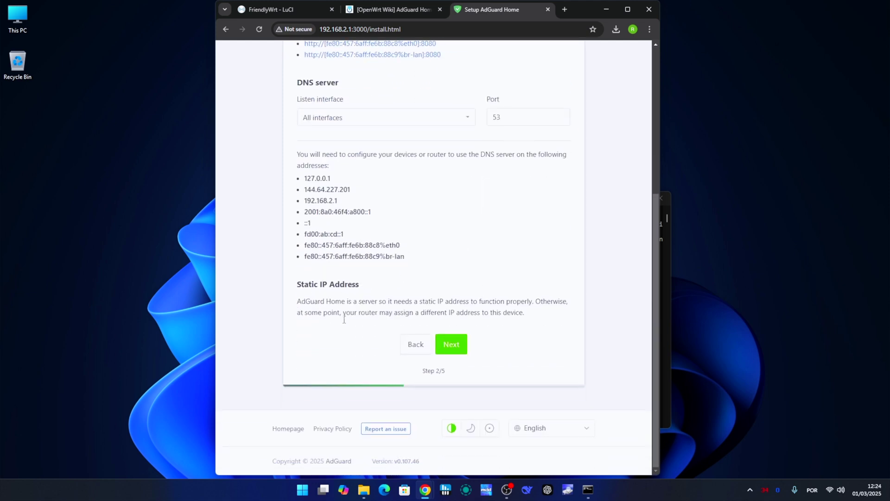
left_click(457, 346)
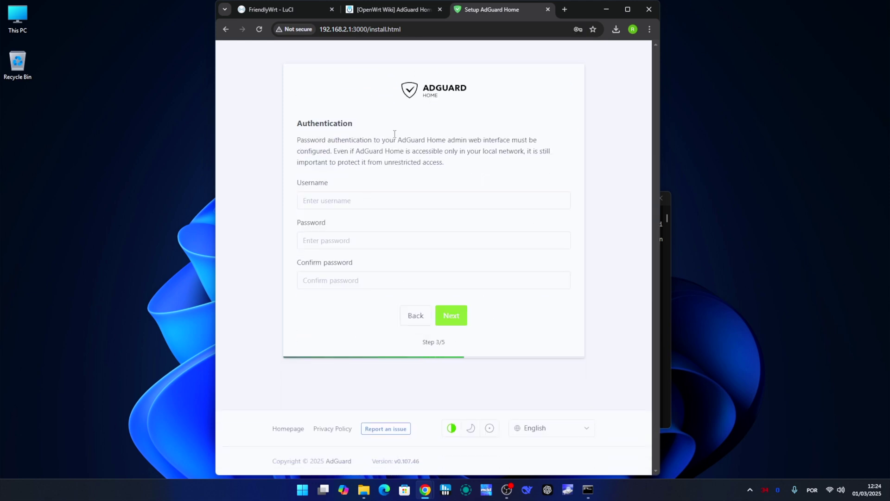
Fill in the admin username and password from the saved login and continue.
left_click(365, 201)
key("Down")
key("Return")
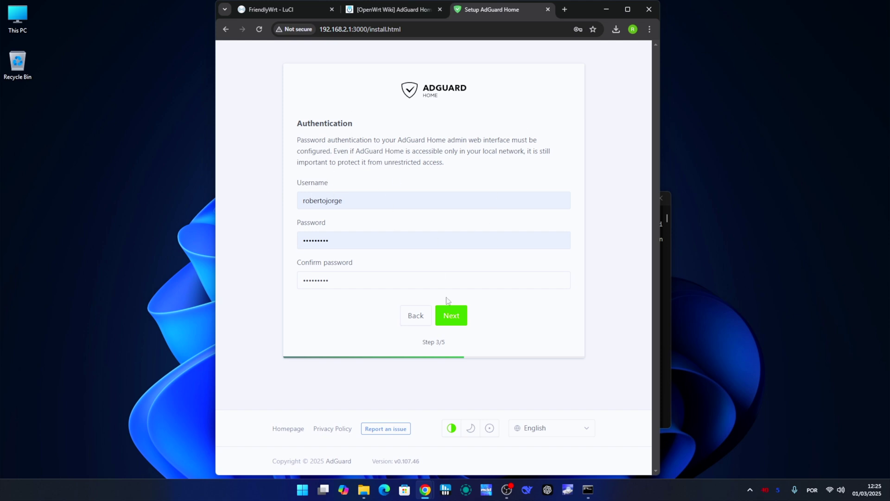
left_click(453, 316)
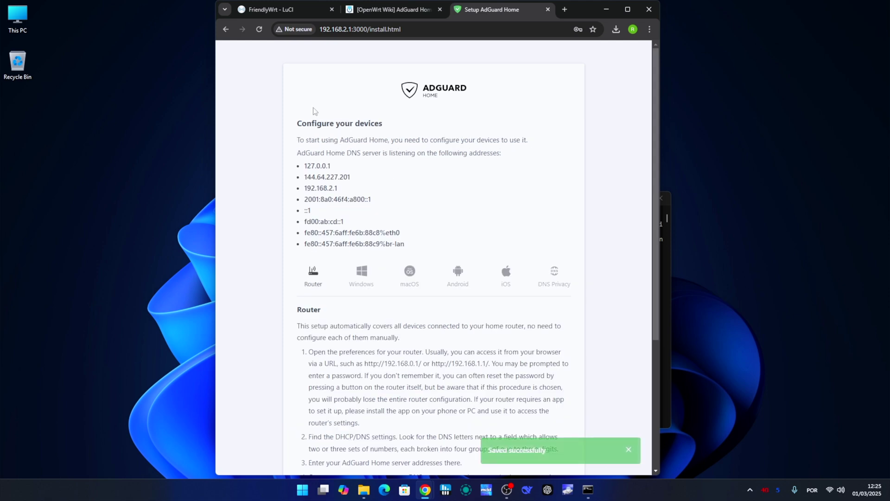
Finish the wizard and select the new router address on port 8080.
scroll(325, 186, "down", 4)
left_click(433, 342)
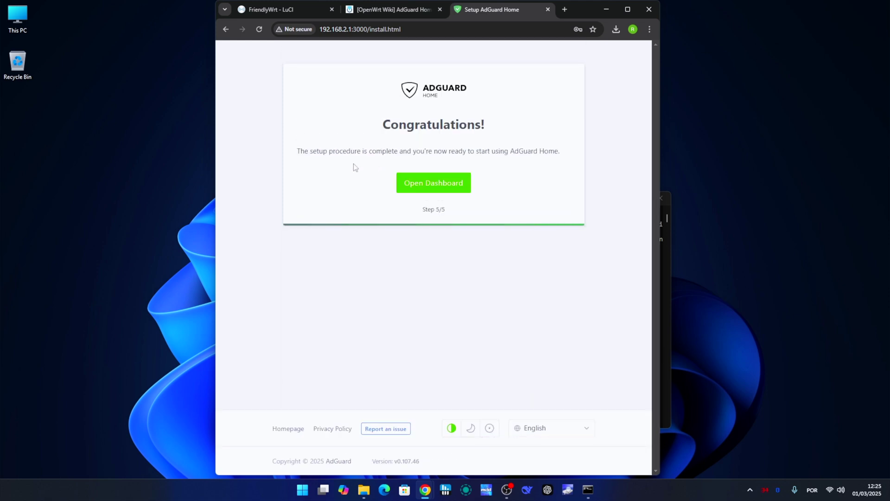
left_click_drag(319, 28, 366, 26)
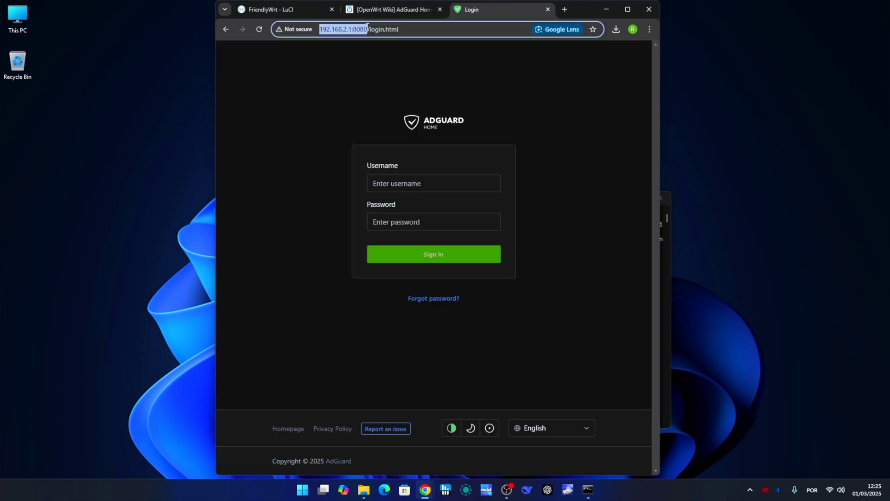
Close the OpenWrt Wiki tab and switch to the AdGuard Home dashboard.
left_click(439, 9)
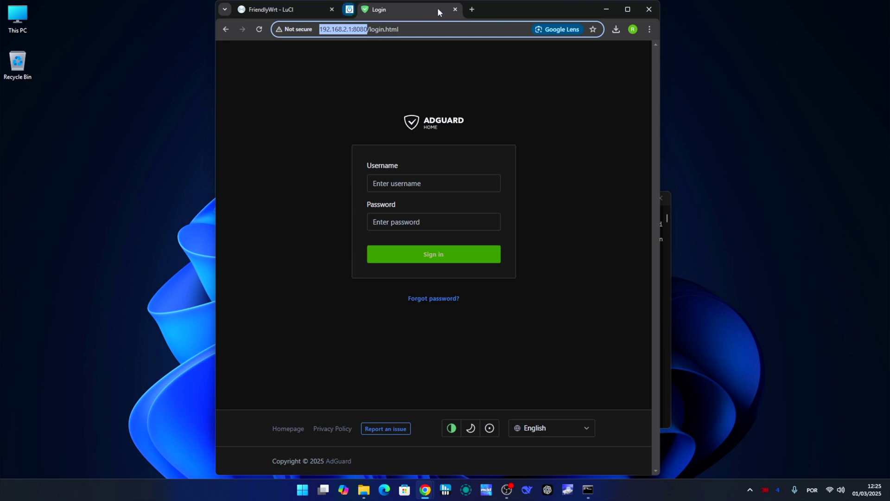
left_click(296, 9)
left_click(371, 9)
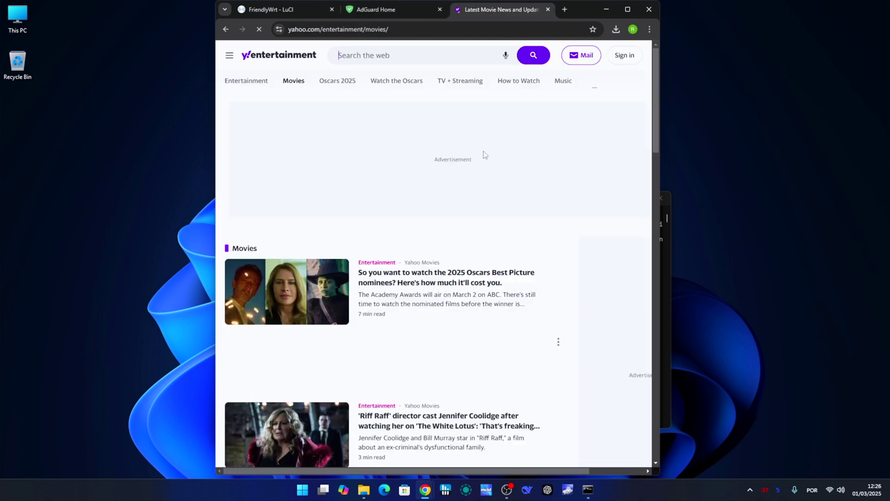
Load a Yahoo news page to generate DNS traffic and refresh the dashboard statistics.
left_click(367, 9)
left_click(427, 82)
left_click(427, 82)
left_click(427, 81)
left_click(502, 9)
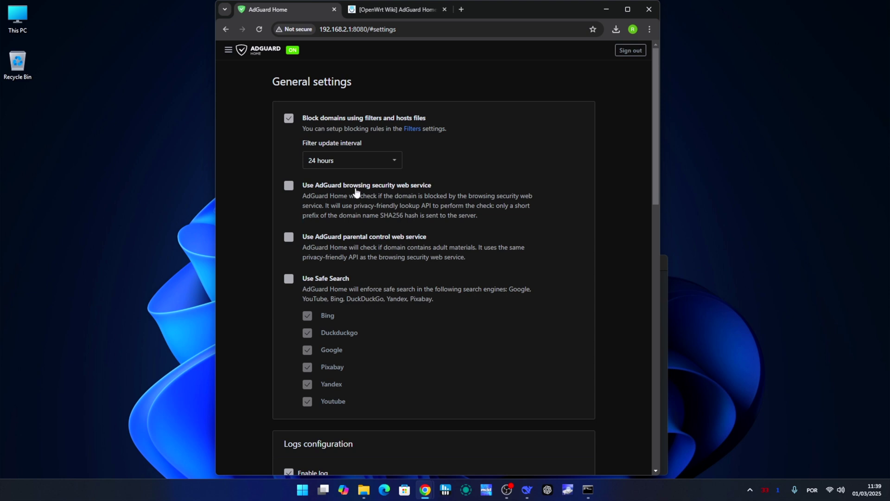
Enable the parental control and browsing security web services, then sort Top clients by client.
left_click(289, 238)
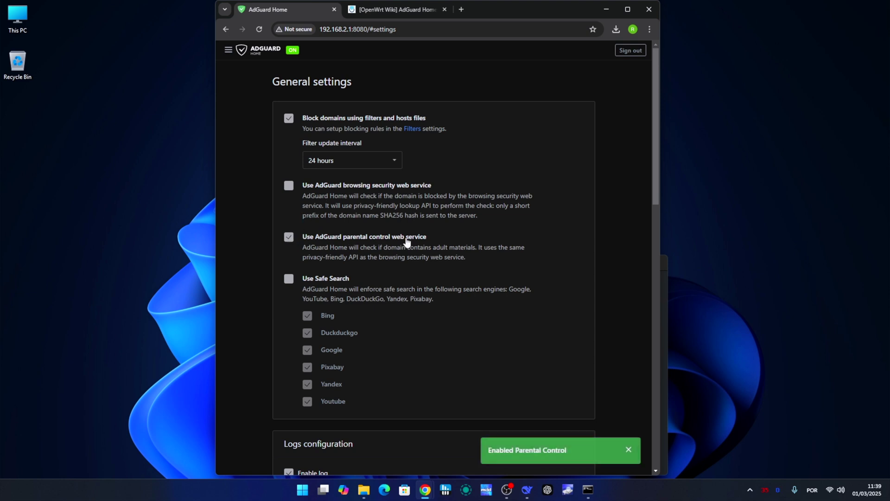
left_click(289, 186)
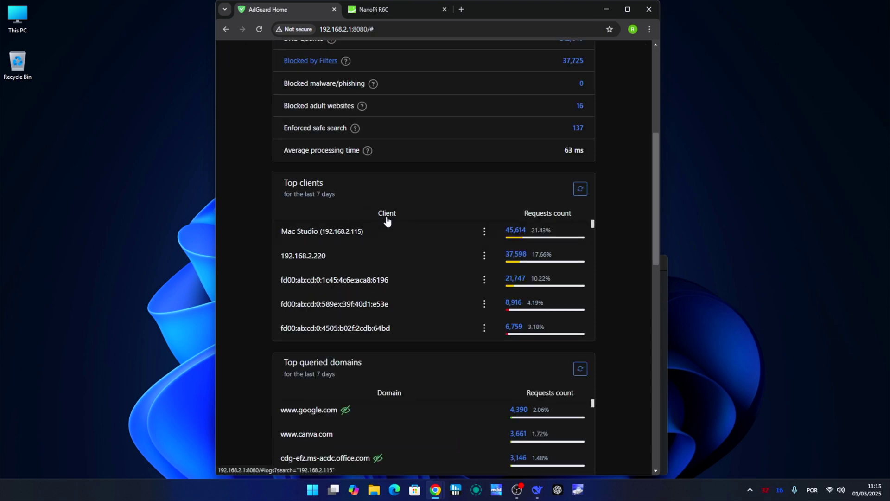
left_click(387, 217)
left_click(387, 216)
left_click(391, 215)
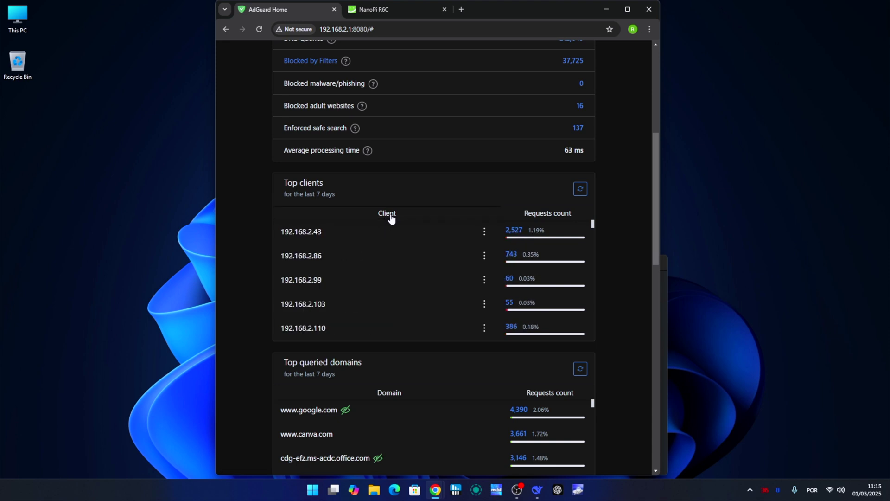
left_click(388, 215)
left_click(389, 216)
left_click(389, 216)
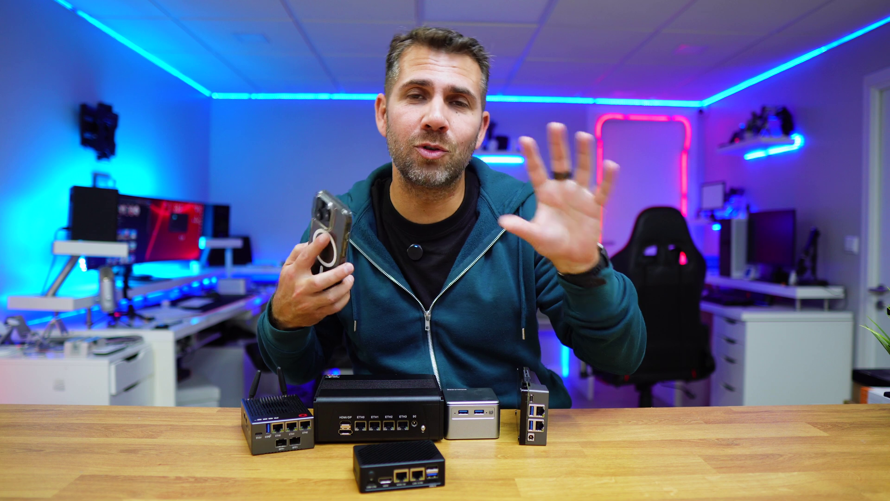